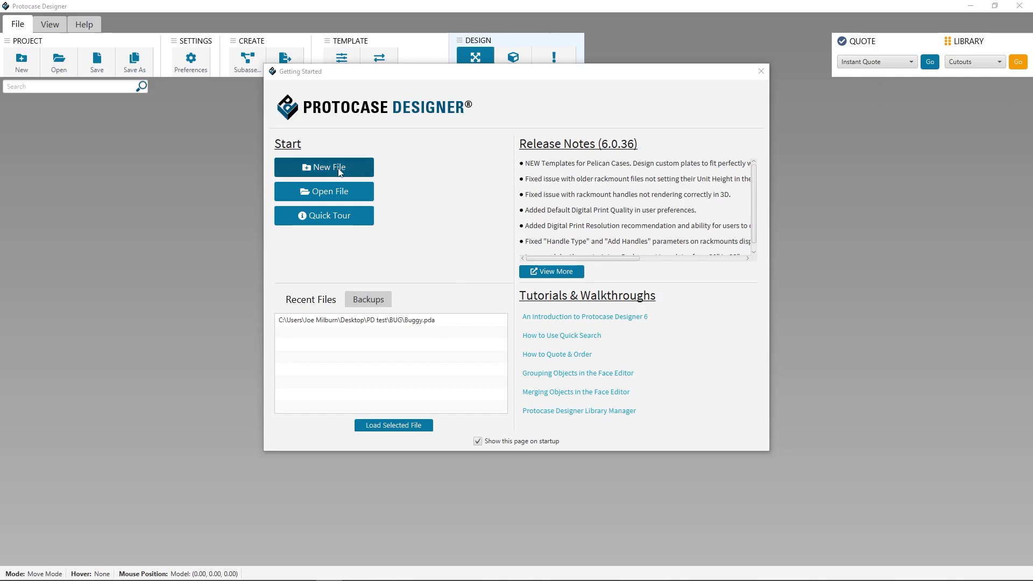
# Start a new design and select the Pelican 1300 Series template from the Pelican folder
pyautogui.click(339, 171)
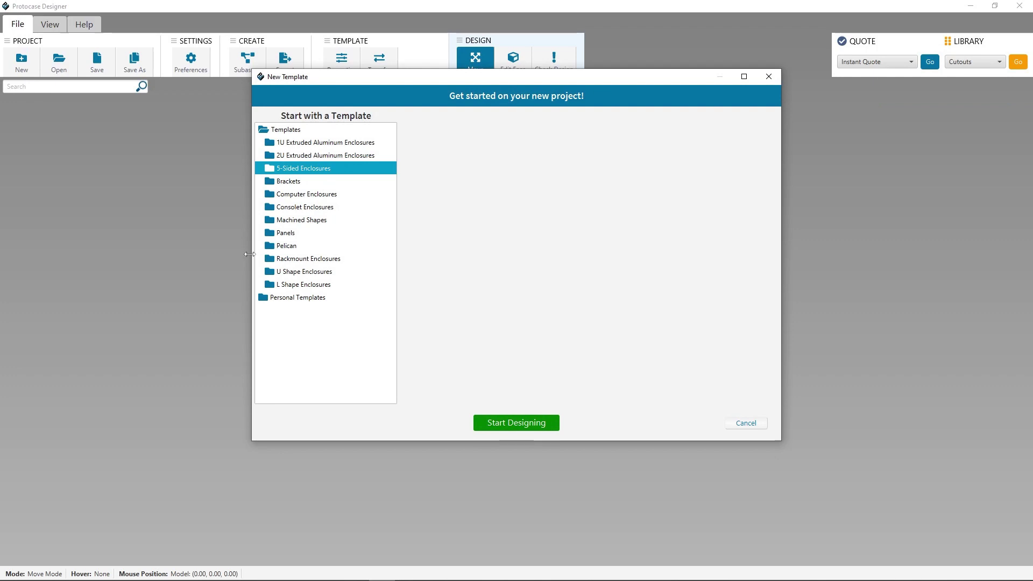
pyautogui.click(272, 247)
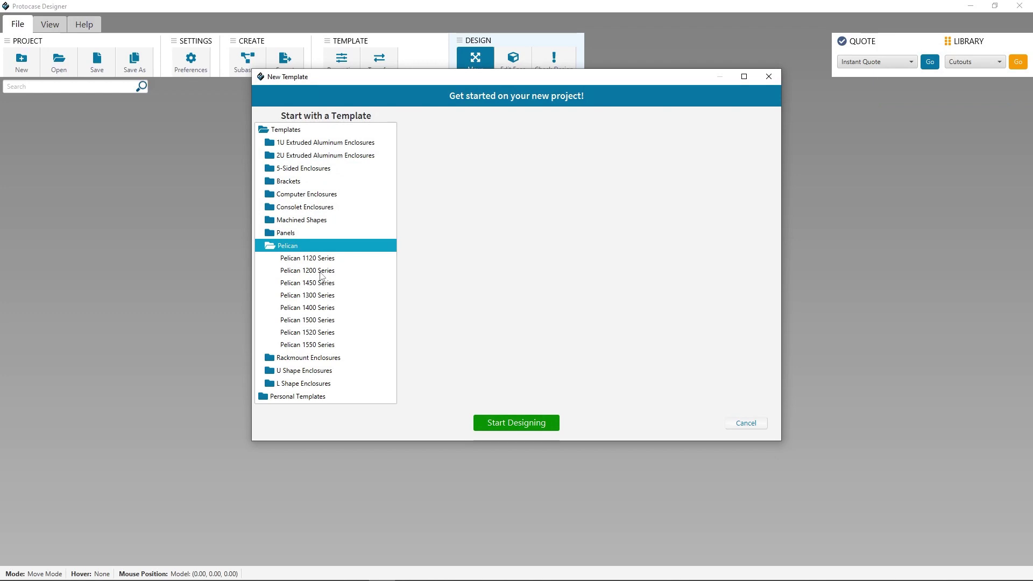
pyautogui.click(324, 268)
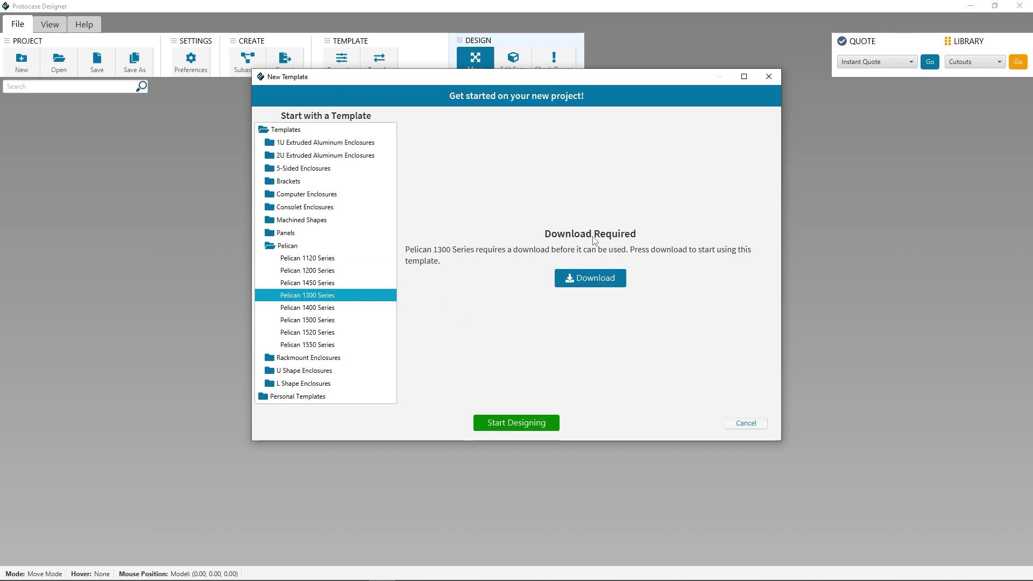
# Download the Pelican 1300 Series template to reveal its ANSI 70 Gray, cold rolled steel, 16 gauge options
pyautogui.click(601, 279)
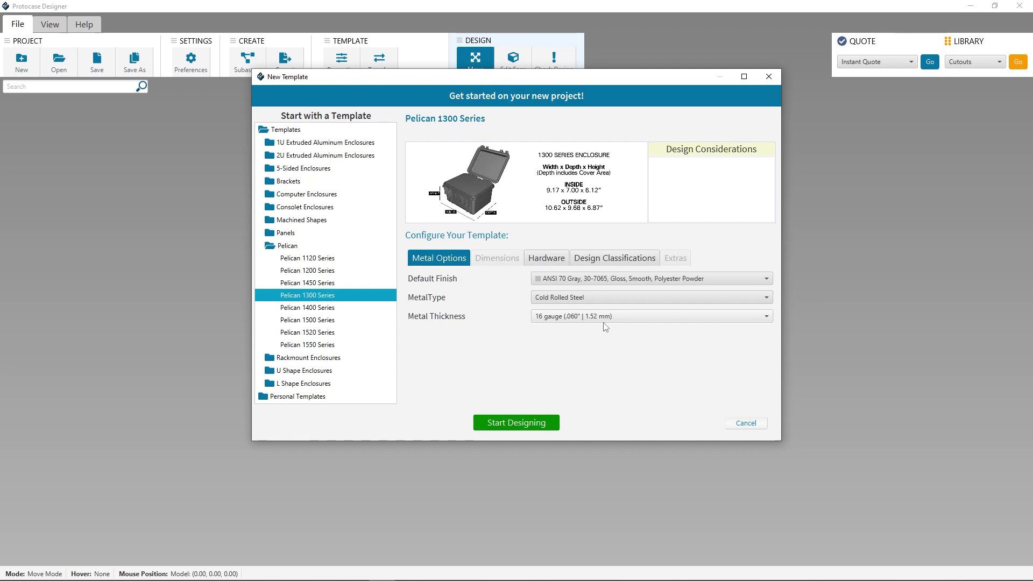
# Set the template's default finish to RAL 6018 Yellow-Green
pyautogui.click(599, 280)
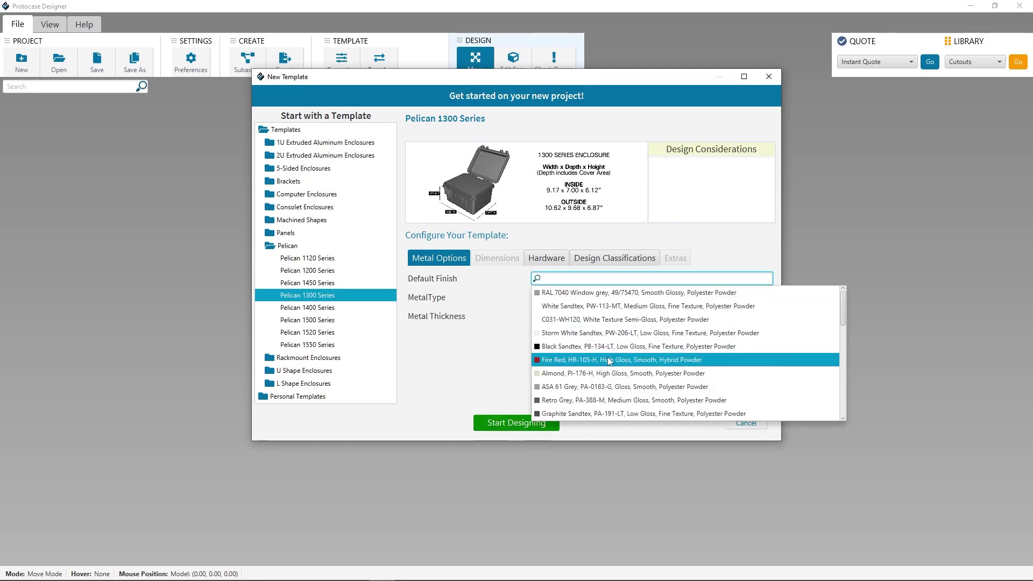
pyautogui.scroll(-2, 608, 386)
pyautogui.click(608, 386)
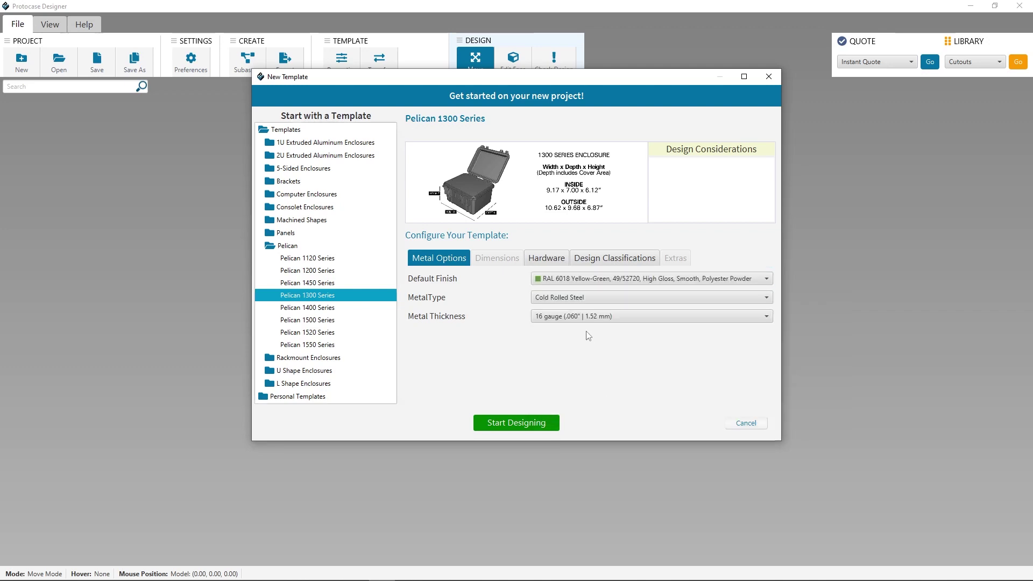
# Keep Black Phillips Panhead screws and leave the ITAR and other security designations off
pyautogui.click(552, 262)
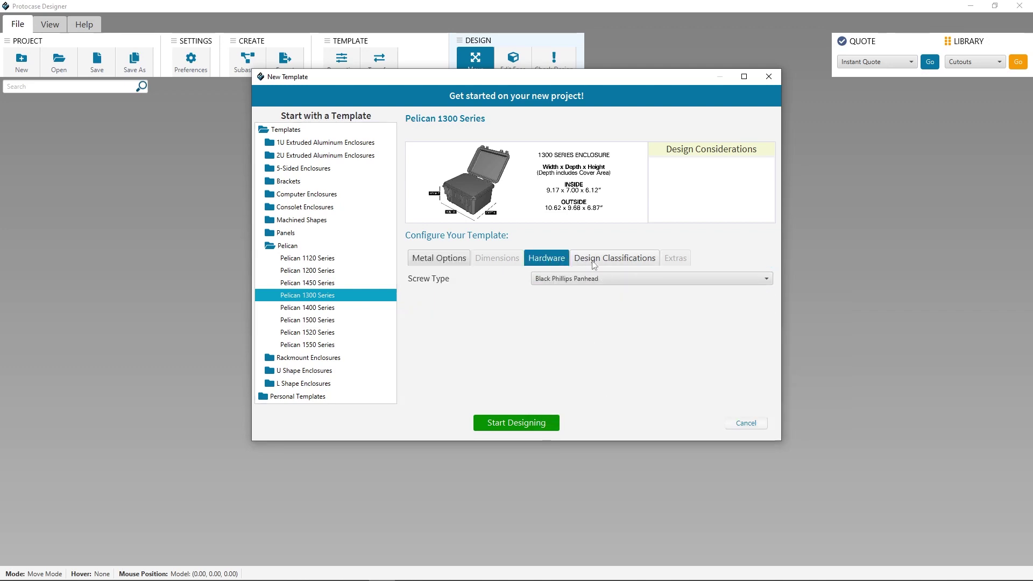
pyautogui.click(598, 280)
pyautogui.click(599, 279)
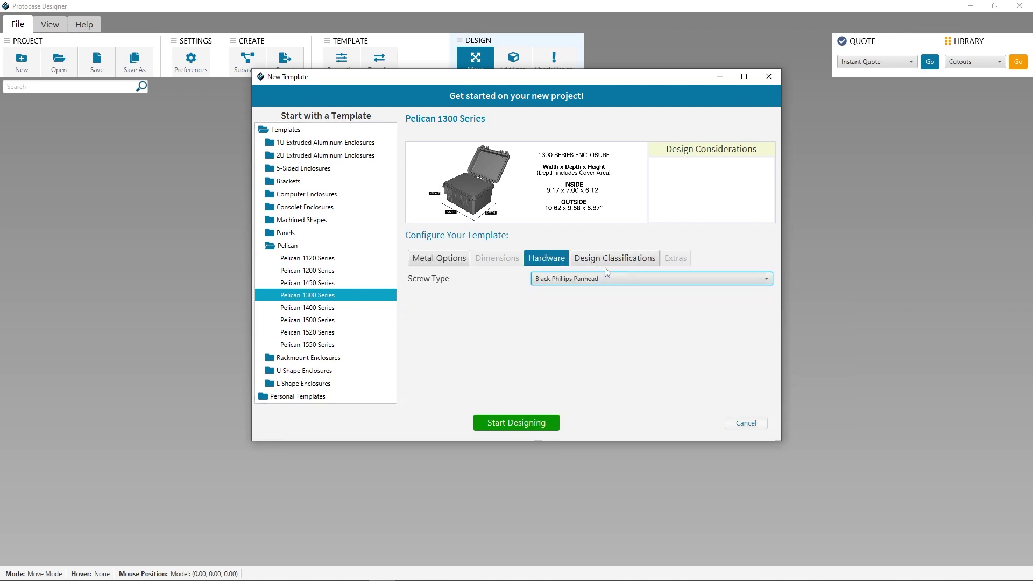
pyautogui.click(606, 261)
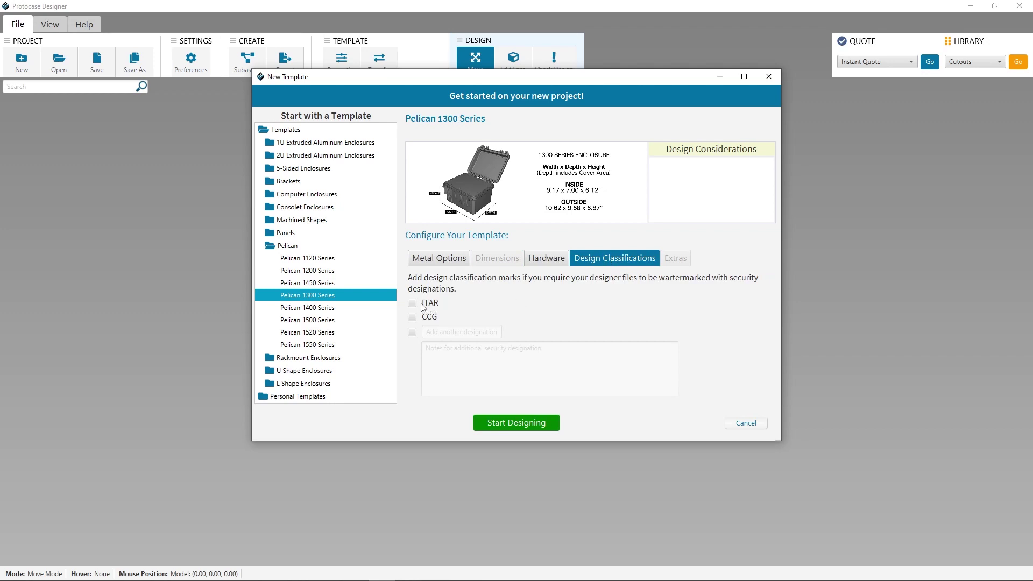
pyautogui.click(412, 303)
pyautogui.click(412, 333)
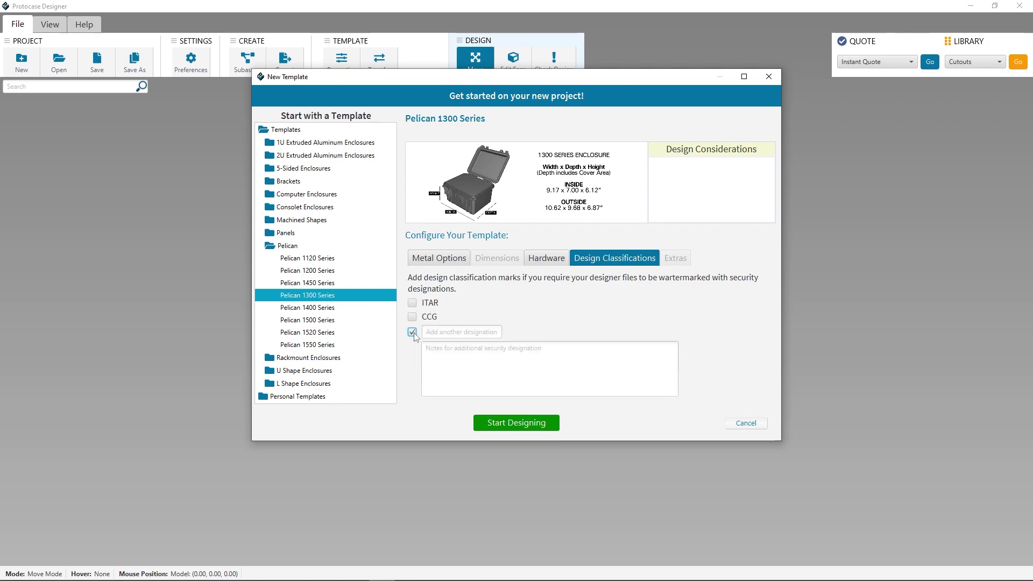
pyautogui.click(413, 332)
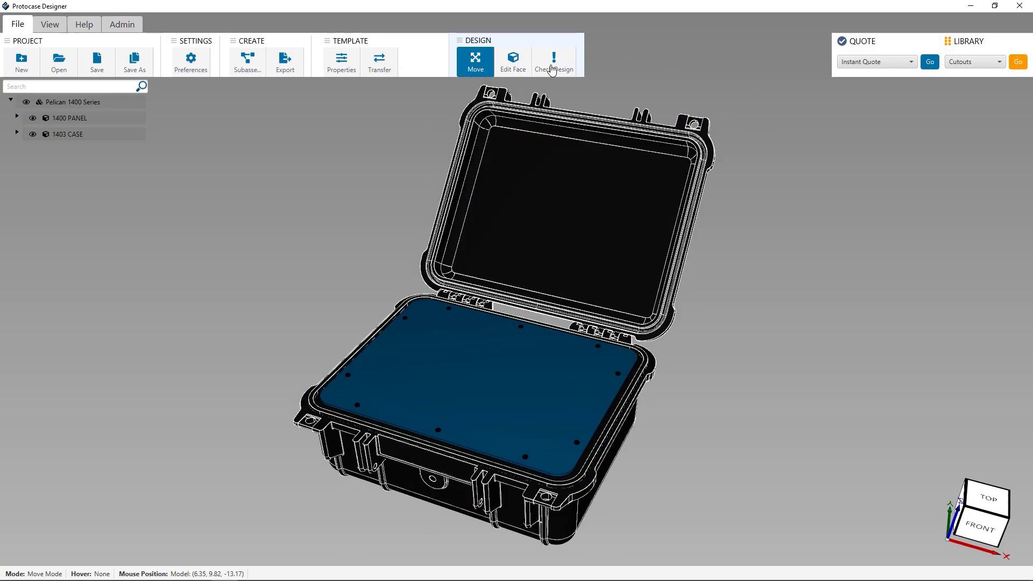
# Open the 1400 PANEL's PathFace in the 2-D face editor
pyautogui.click(537, 414)
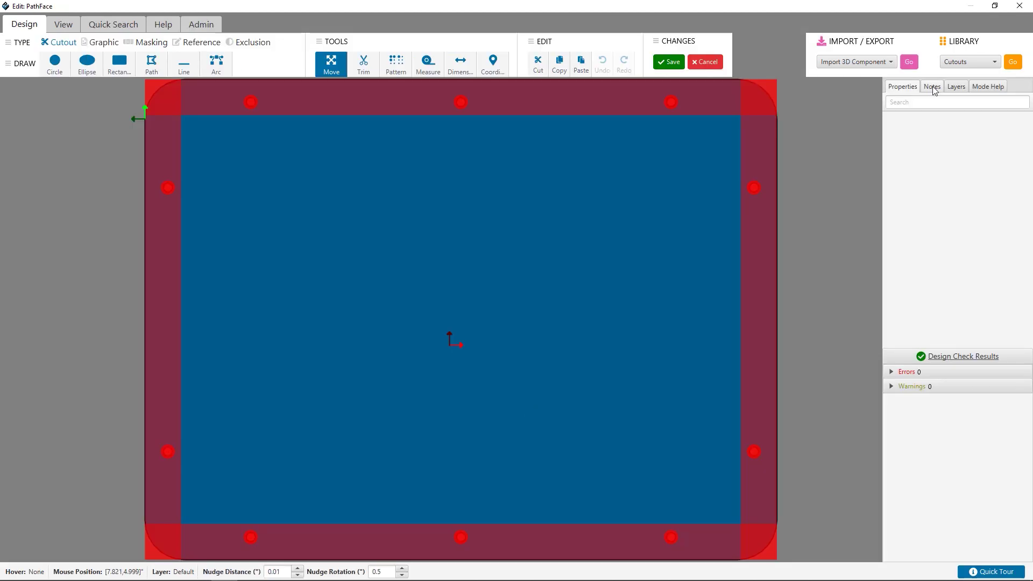
pyautogui.click(995, 64)
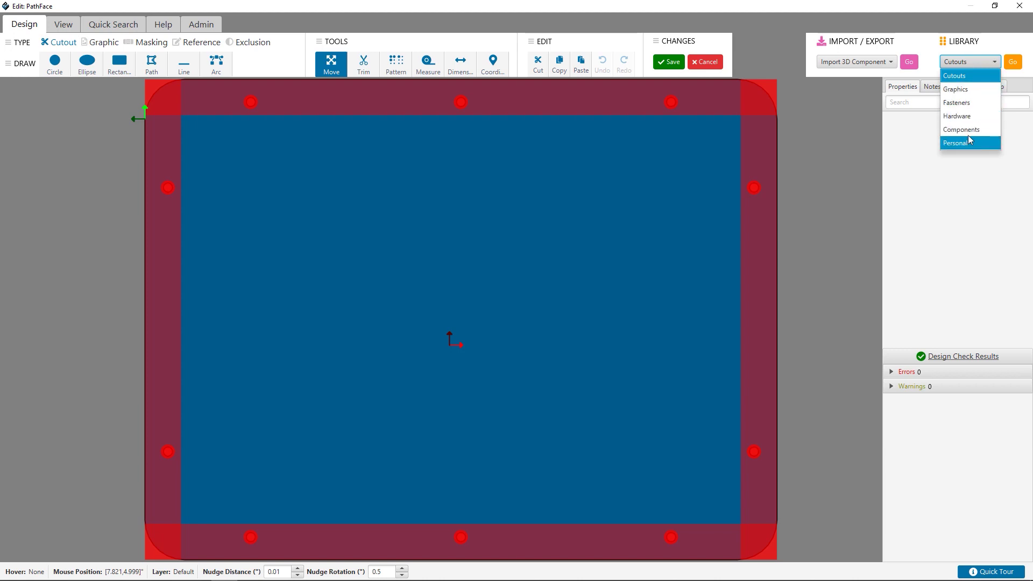
# Place a Raspberry Pi 3B Simplified board from the Components library onto the panel
pyautogui.click(971, 132)
pyautogui.click(1014, 62)
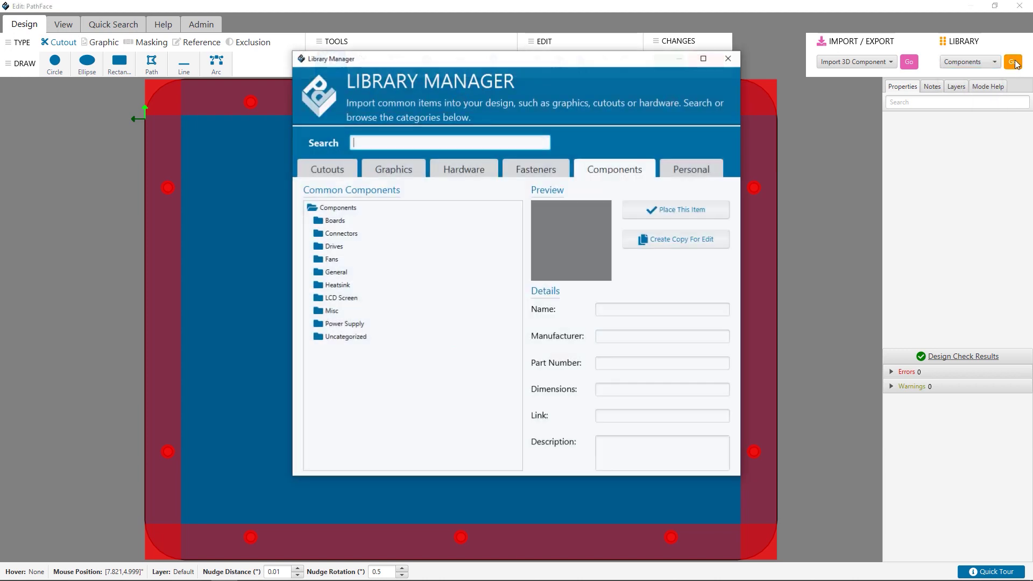
pyautogui.doubleClick(334, 221)
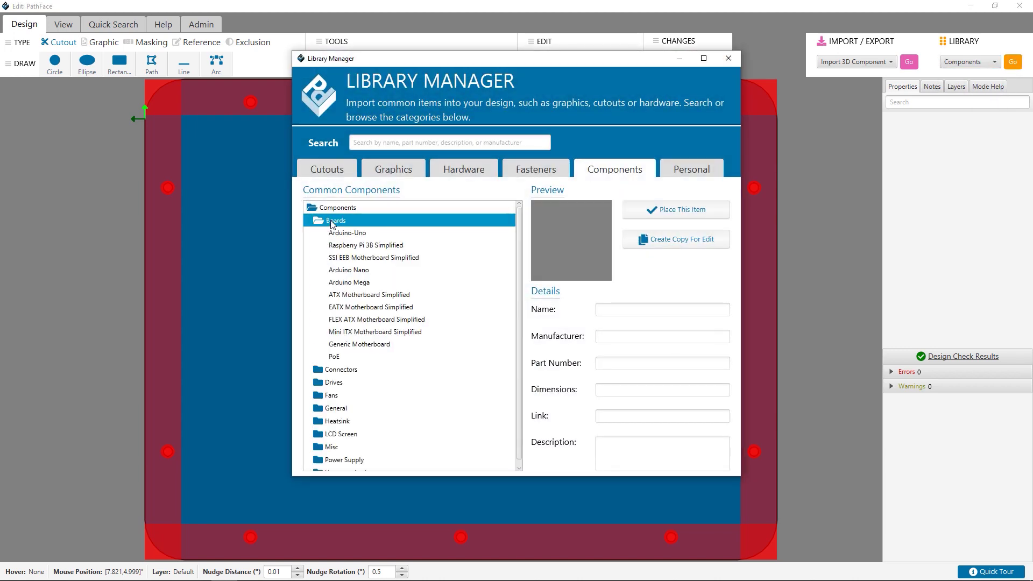
pyautogui.click(340, 246)
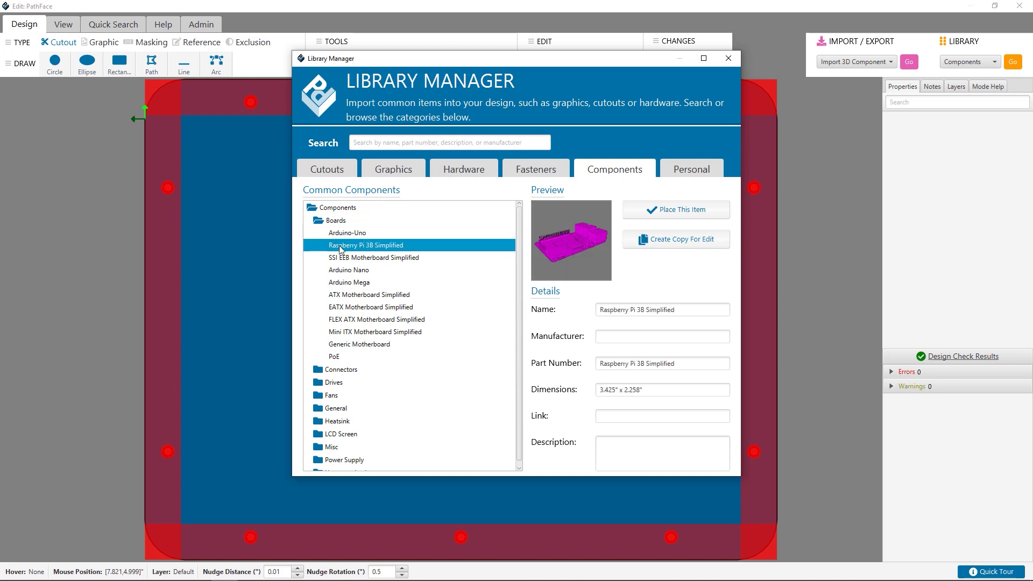
pyautogui.click(666, 209)
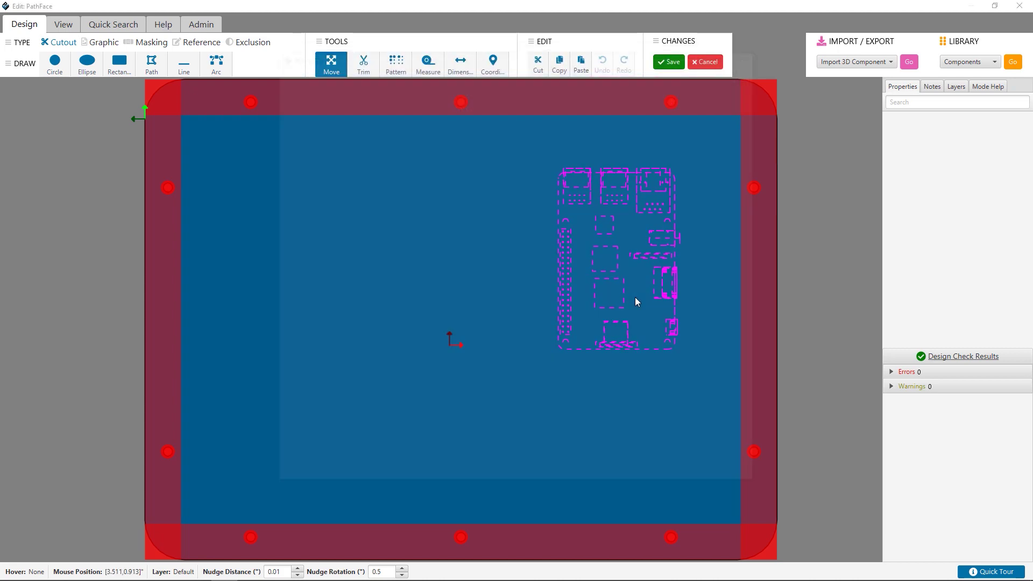
# Add four 0.312 standoffs to the Raspberry Pi board's mounting holes
pyautogui.click(635, 301)
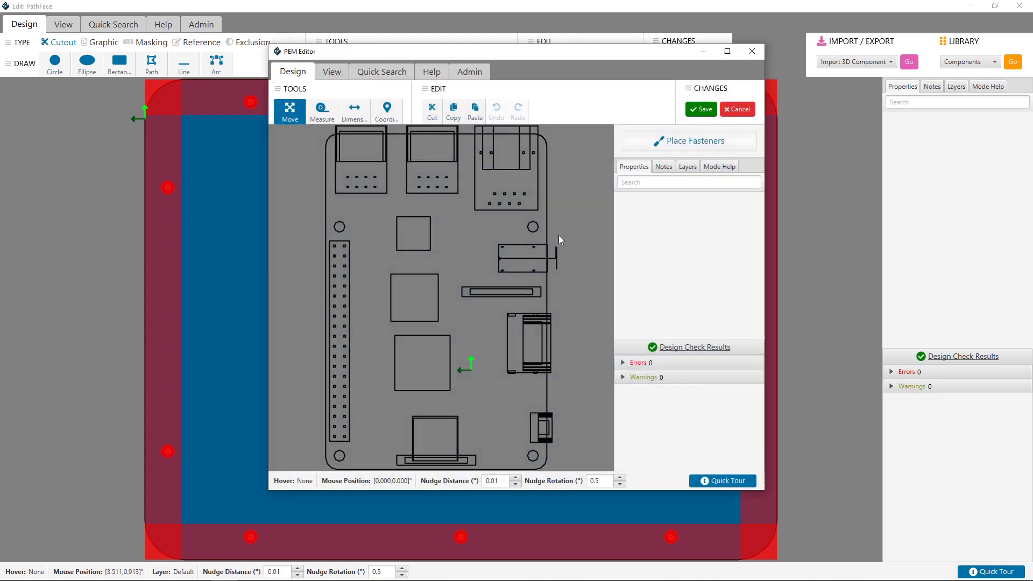
pyautogui.click(676, 141)
pyautogui.click(612, 131)
pyautogui.click(427, 203)
pyautogui.click(604, 357)
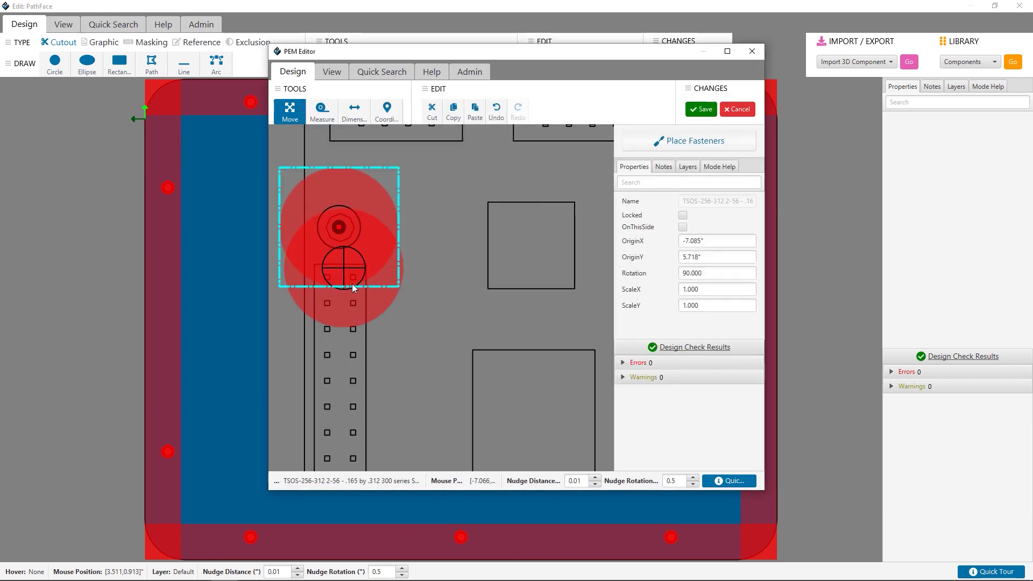
pyautogui.scroll(-3, 425, 416)
pyautogui.scroll(4, 450, 355)
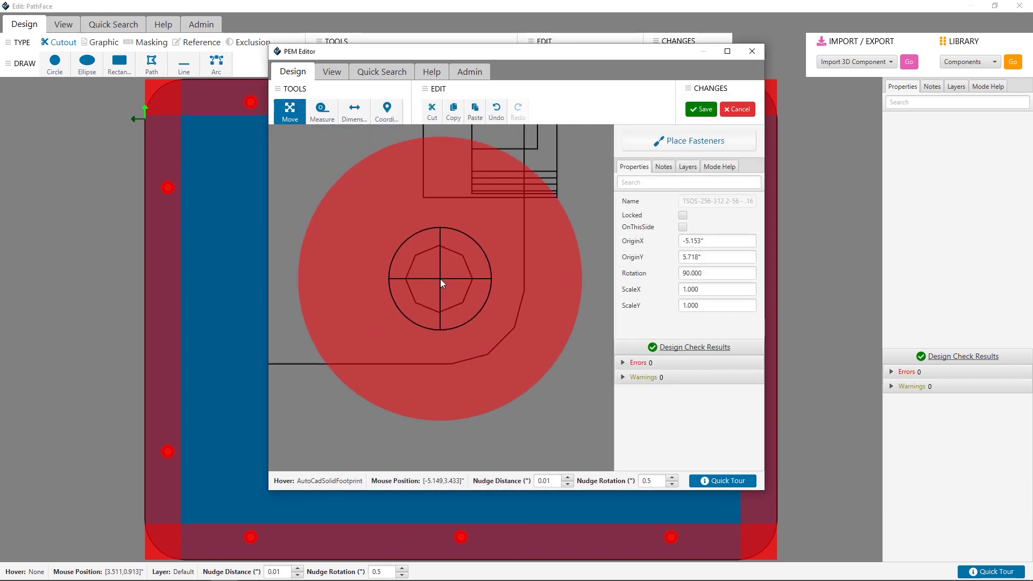
pyautogui.scroll(-4, 440, 279)
pyautogui.click(370, 195)
pyautogui.scroll(4, 370, 199)
pyautogui.click(314, 224)
pyautogui.click(701, 109)
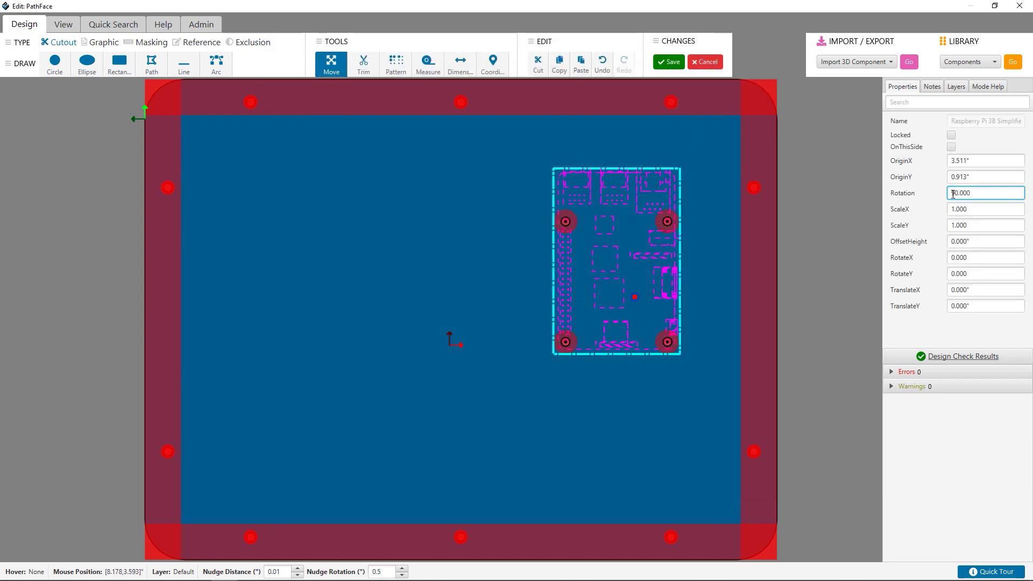
# Rotate the Raspberry Pi board to -90 degrees
pyautogui.write('-9')
pyautogui.press('Return')
pyautogui.click(996, 62)
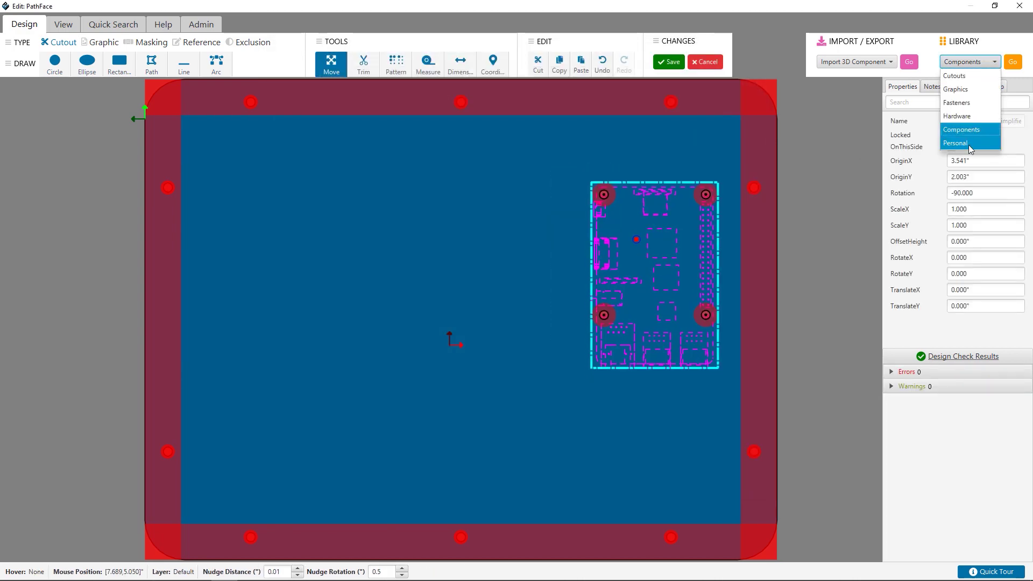
# Place the Pi cutouts from the Personal library, rotate them -180, and group them with the board
pyautogui.click(956, 143)
pyautogui.click(1013, 62)
pyautogui.click(377, 355)
pyautogui.click(672, 209)
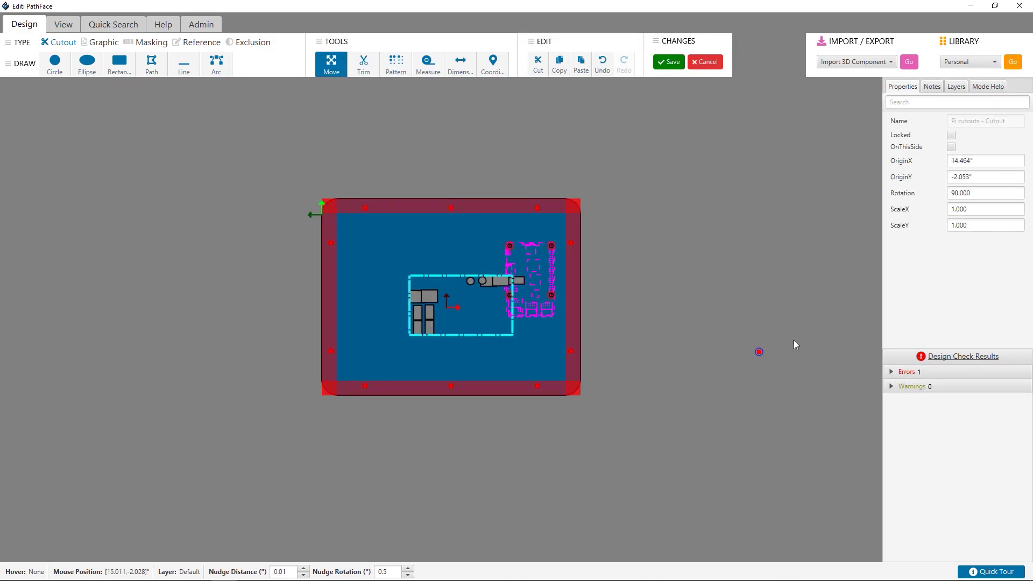
pyautogui.click(987, 193)
pyautogui.write('180')
pyautogui.press('Return')
pyautogui.scroll(6, 615, 318)
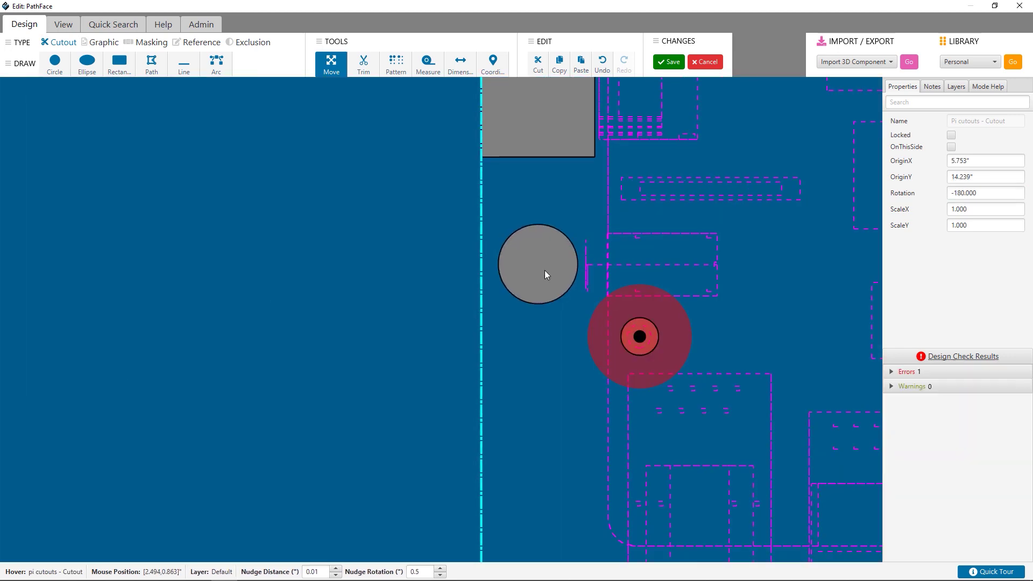
pyautogui.scroll(-2, 546, 274)
pyautogui.scroll(-5, 466, 206)
pyautogui.rightClick(593, 188)
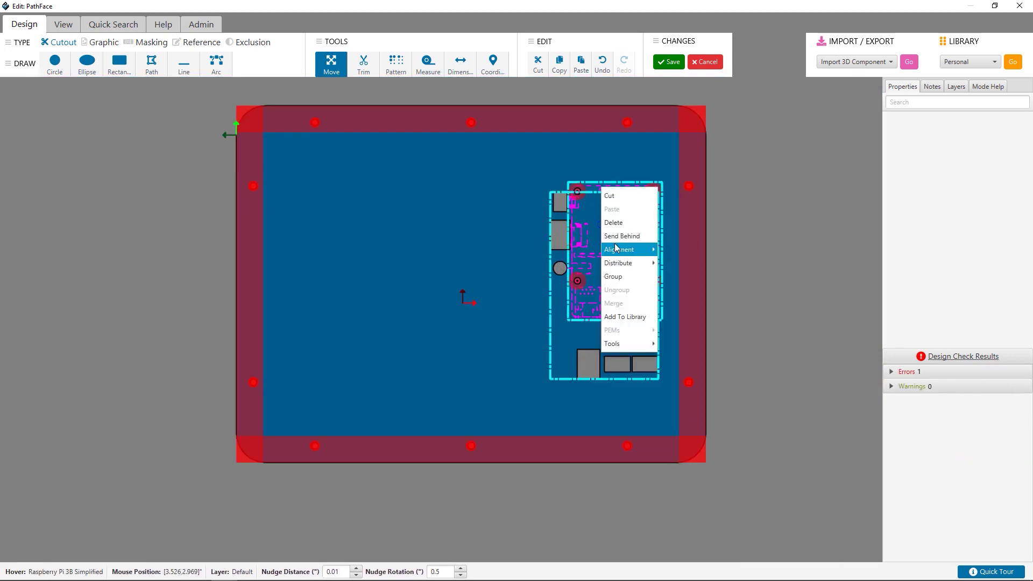
pyautogui.click(608, 266)
# Place the display cutout horizontally at the panel's upper left
pyautogui.click(511, 256)
pyautogui.click(1012, 62)
pyautogui.doubleClick(489, 341)
pyautogui.click(334, 258)
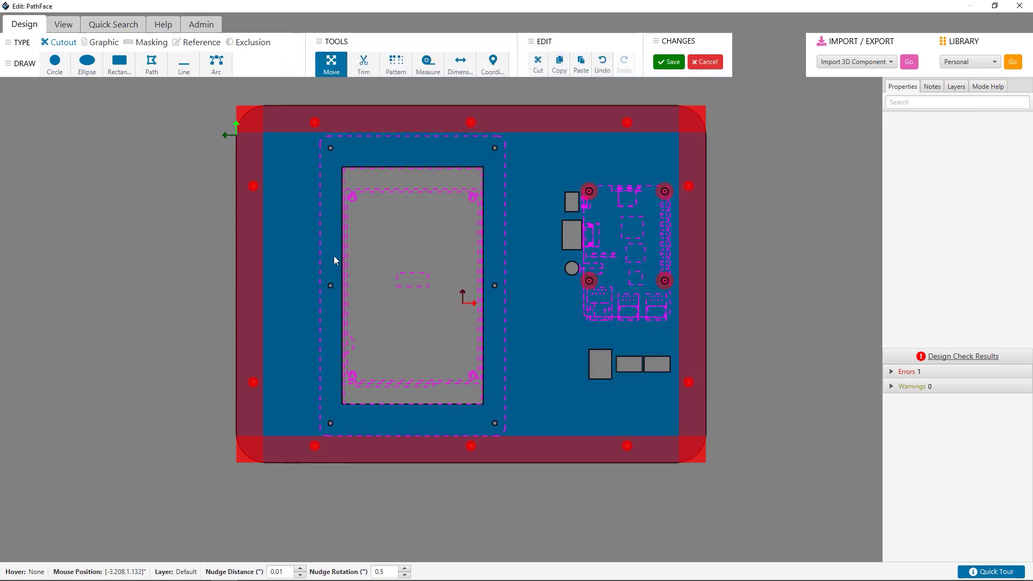
pyautogui.press('r')
pyautogui.moveTo(386, 245); pyautogui.dragTo(427, 221)
# Measure the distance from the panel's top edge to the connector cutouts
pyautogui.scroll(2, 614, 204)
pyautogui.click(646, 208)
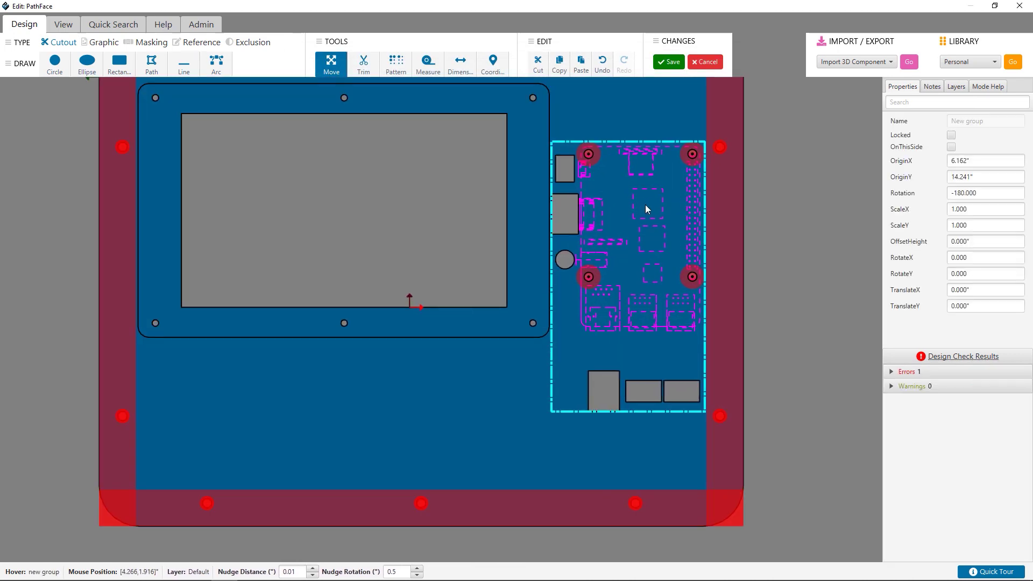
pyautogui.click(479, 393)
pyautogui.scroll(-3, 478, 393)
pyautogui.click(428, 65)
pyautogui.scroll(1, 401, 108)
pyautogui.click(373, 92)
pyautogui.click(491, 330)
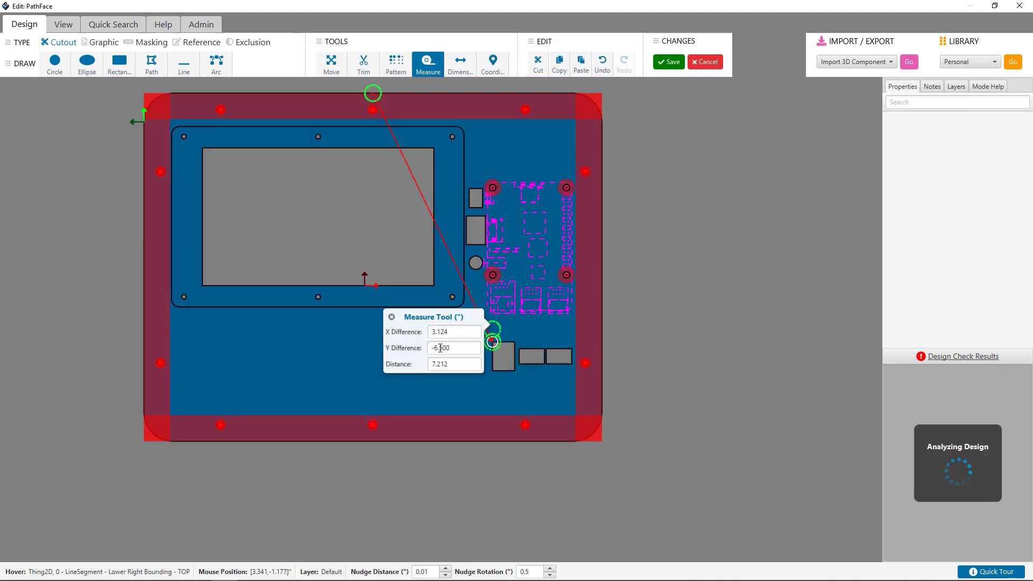
pyautogui.press('Escape')
# Draw a 0.25" hole below the display, pattern it into a row of 15 at 0.5 spacing, and copy a staggered second row
pyautogui.press('c')
pyautogui.scroll(3, 477, 341)
pyautogui.click(467, 359)
pyautogui.write('p')
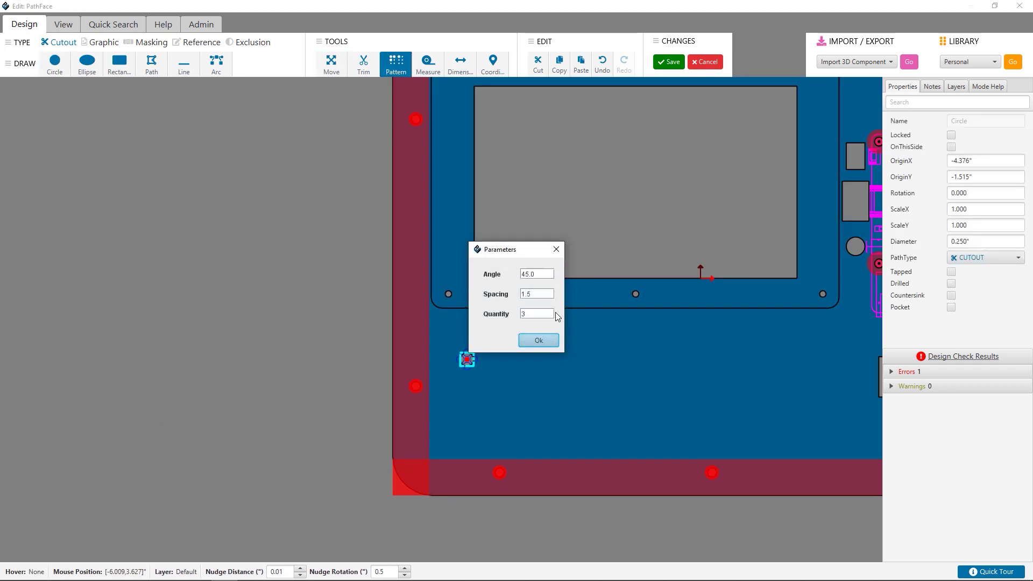
pyautogui.write('0.5')
pyautogui.press('Tab')
pyautogui.write('15')
pyautogui.press('Return')
pyautogui.hotkey('ctrl', 'c')
pyautogui.hotkey('ctrl', 'v')
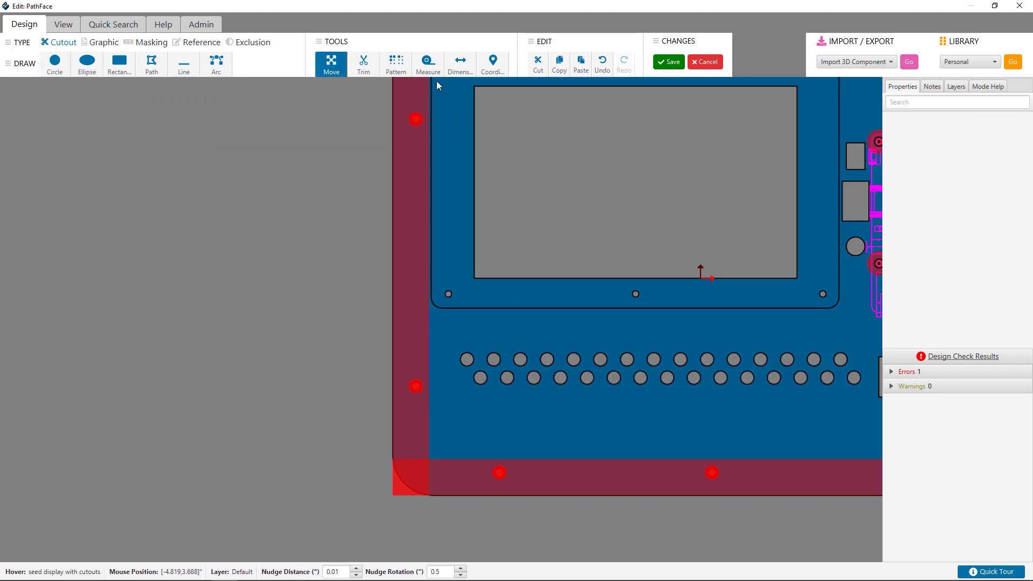
# Measure the offset between a top-row hole and a lower-row hole
pyautogui.click(428, 65)
pyautogui.scroll(3, 472, 368)
pyautogui.click(467, 359)
pyautogui.click(480, 378)
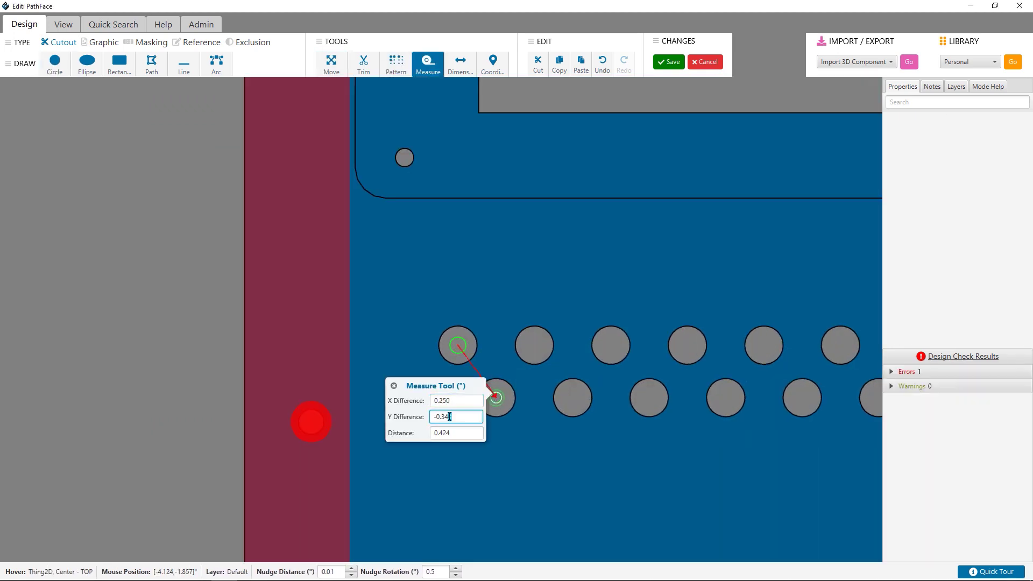
pyautogui.press('Escape')
# Select both rows of vent holes and group them
pyautogui.scroll(-5, 479, 468)
pyautogui.scroll(1, 697, 392)
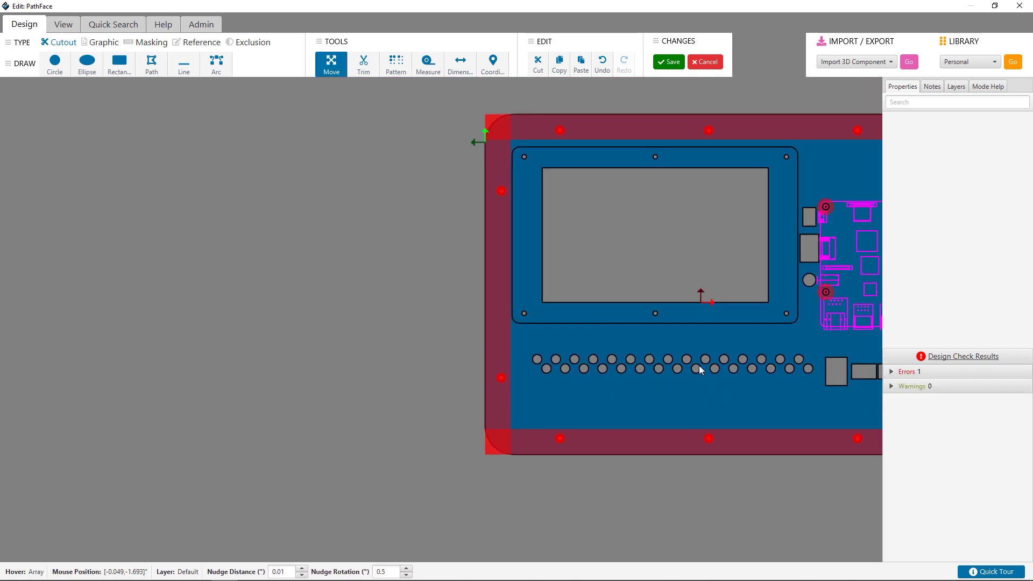
pyautogui.click(701, 370)
pyautogui.rightClick(701, 370)
pyautogui.click(721, 470)
pyautogui.moveTo(522, 339); pyautogui.dragTo(806, 391)
pyautogui.hotkey('ctrl', 'g')
# Pattern the grouped hole rows as an array of 4
pyautogui.scroll(2, 645, 377)
pyautogui.scroll(-3, 715, 392)
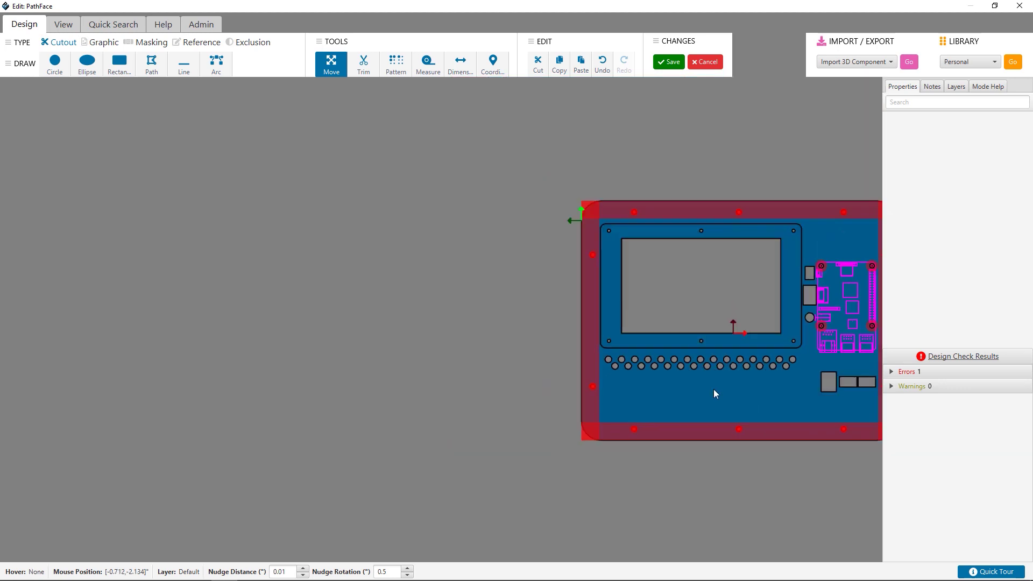
pyautogui.scroll(3, 666, 321)
pyautogui.click(387, 67)
pyautogui.click(544, 295)
pyautogui.click(525, 306)
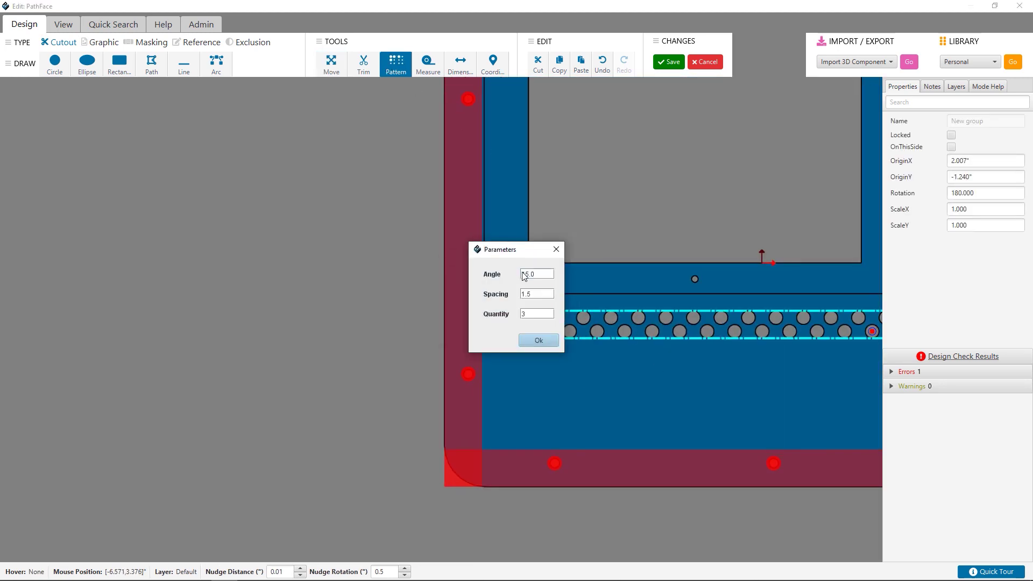
pyautogui.click(538, 340)
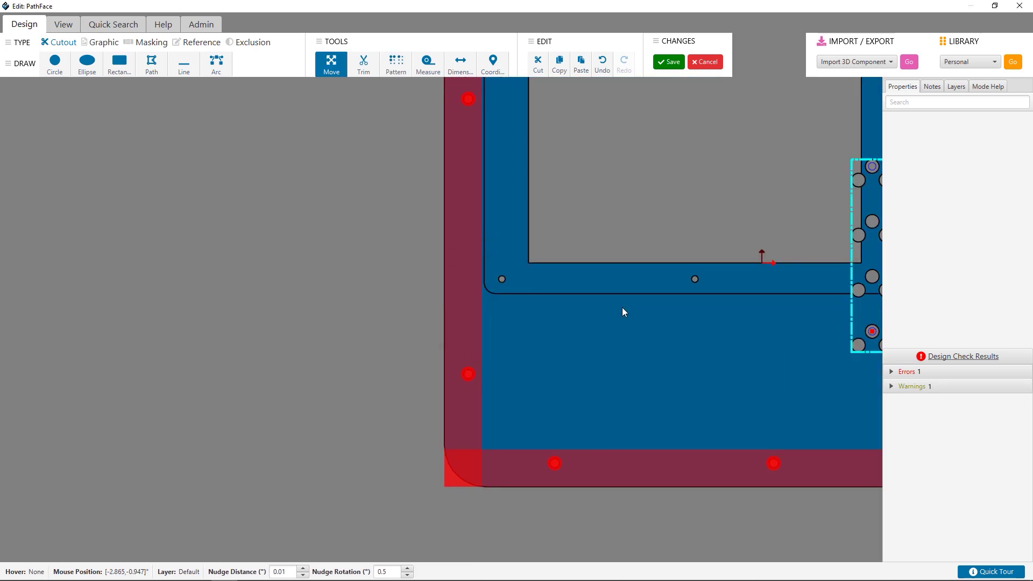
# Move the vent-hole array below the display cutout and adjust its row spacing
pyautogui.scroll(-3, 620, 308)
pyautogui.moveTo(817, 297); pyautogui.dragTo(662, 399)
pyautogui.scroll(3, 602, 360)
pyautogui.scroll(2, 409, 321)
pyautogui.click(408, 321)
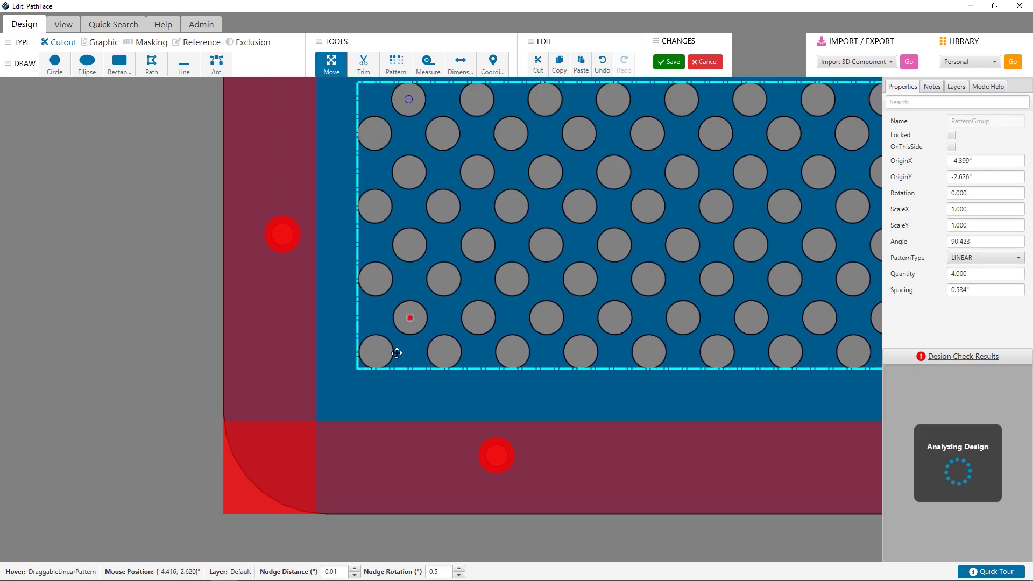
pyautogui.scroll(-5, 411, 355)
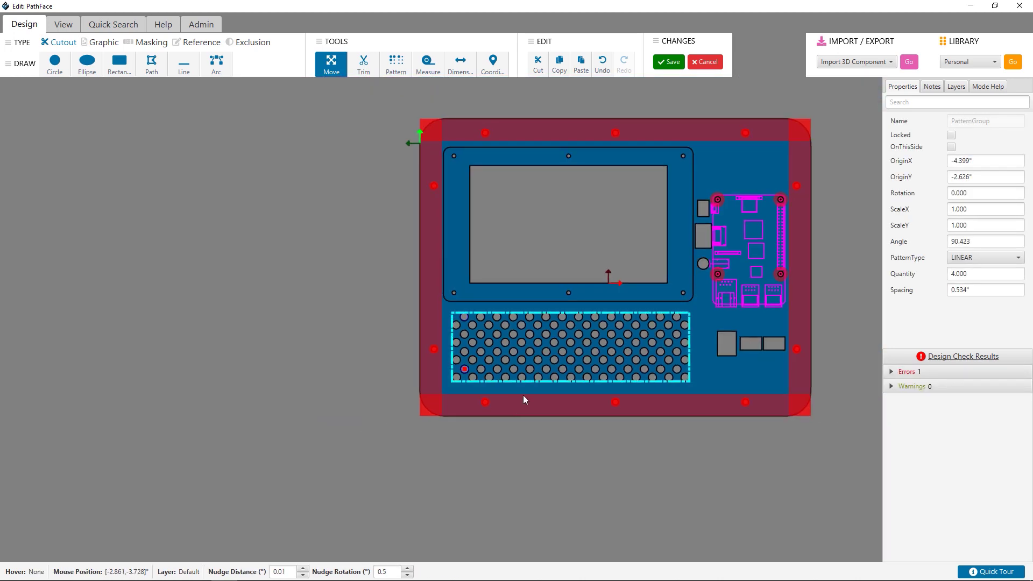
pyautogui.click(560, 455)
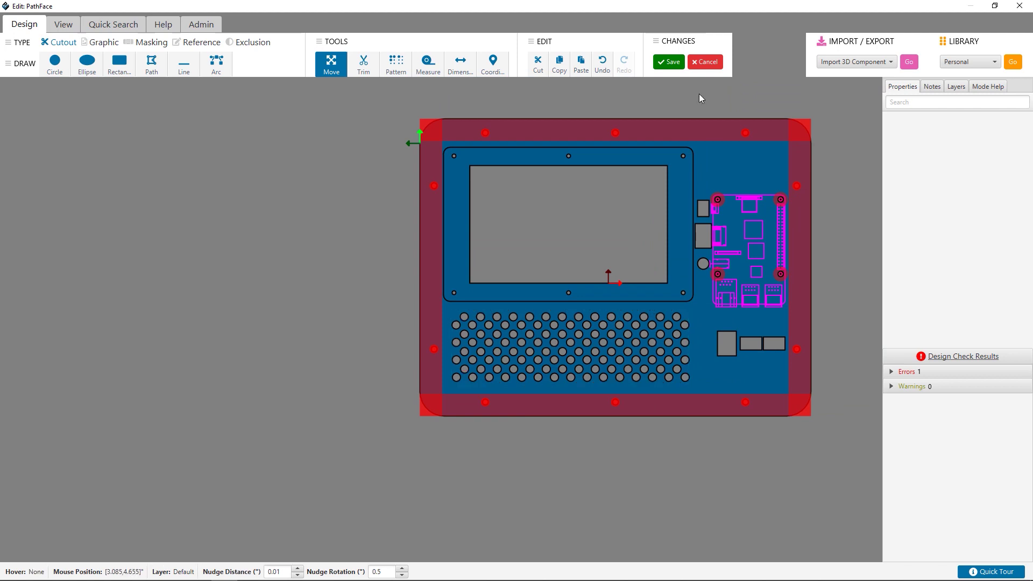
# Save the PathFace to the case, orbit the 3D view to check it, and switch to face editing
pyautogui.click(667, 62)
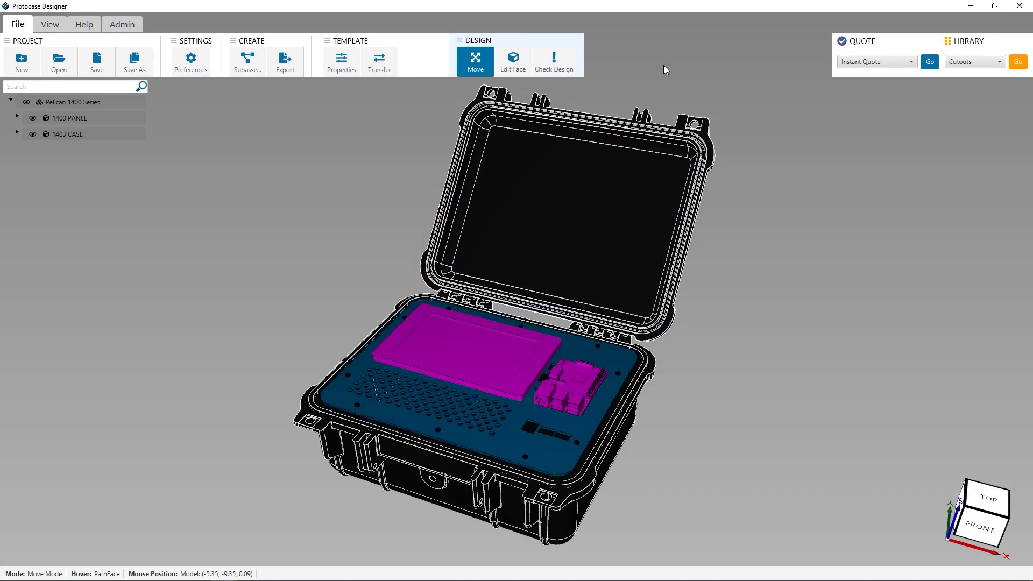
pyautogui.moveTo(716, 282); pyautogui.dragTo(631, 313, button='middle')
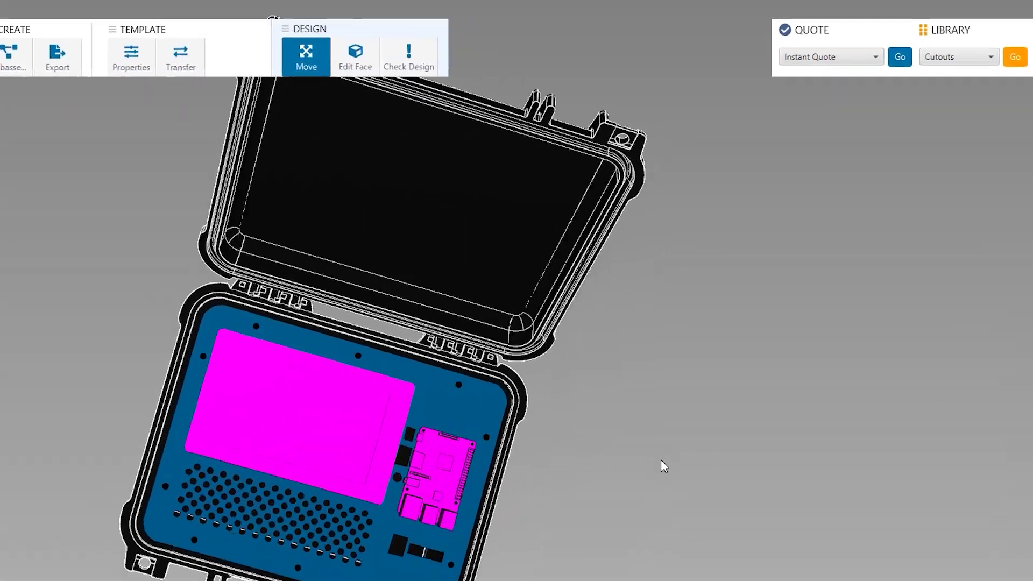
pyautogui.moveTo(457, 415); pyautogui.dragTo(383, 197, button='middle')
pyautogui.click(284, 67)
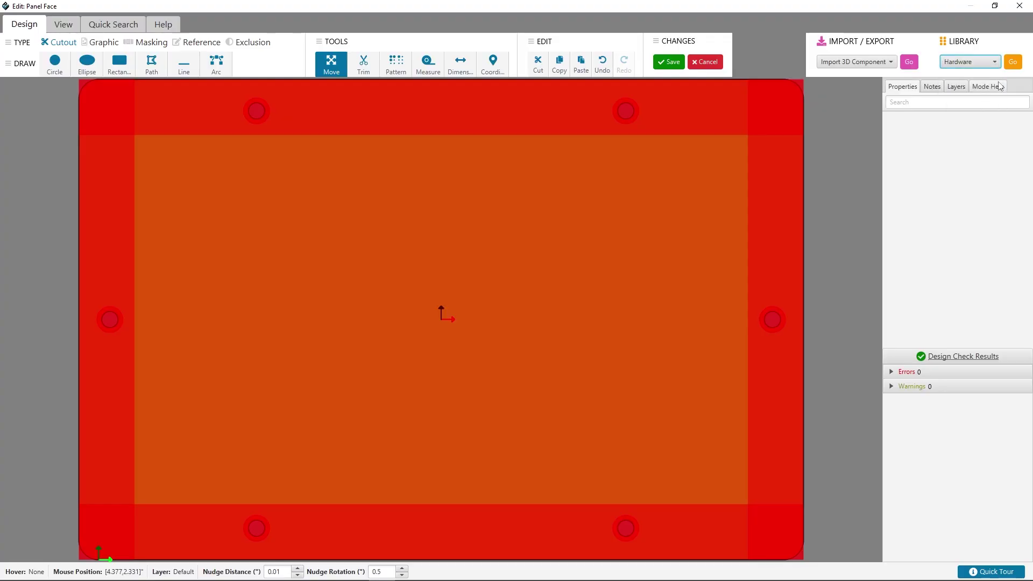
# Place a 2-56 FH-256-4ZI 0.250" stud near the Panel Face's upper-left corner
pyautogui.click(1012, 62)
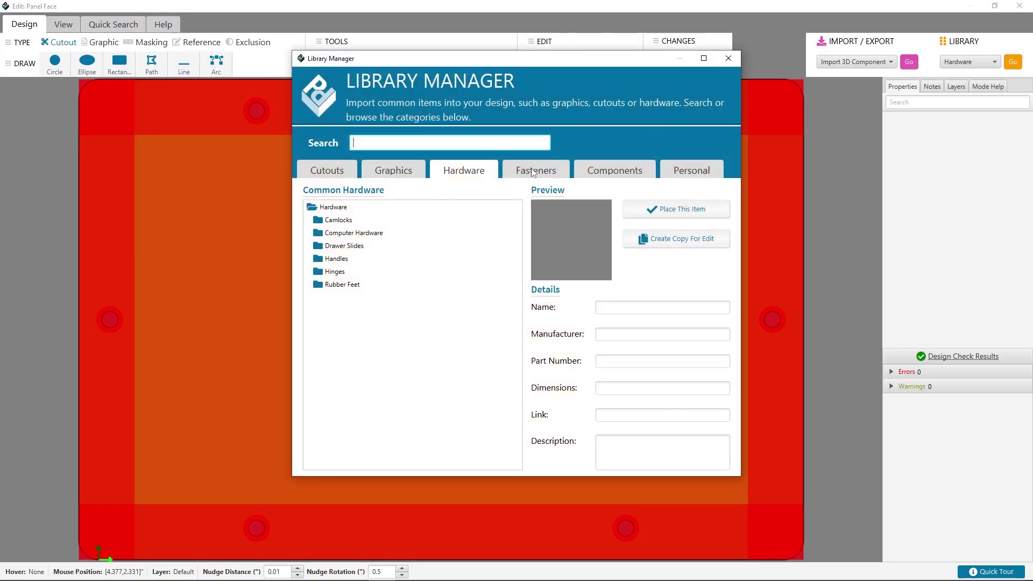
pyautogui.click(533, 172)
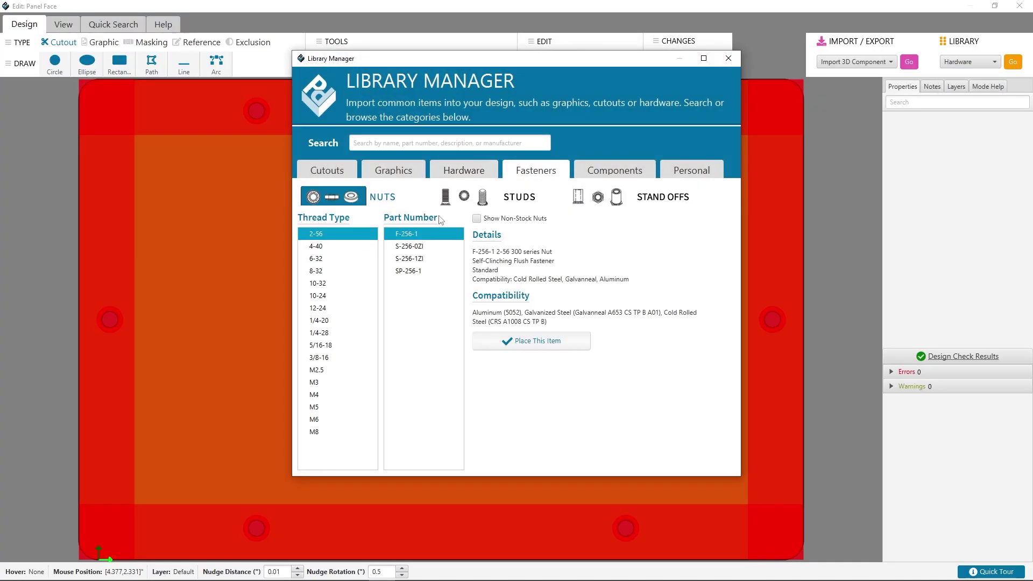
pyautogui.click(484, 198)
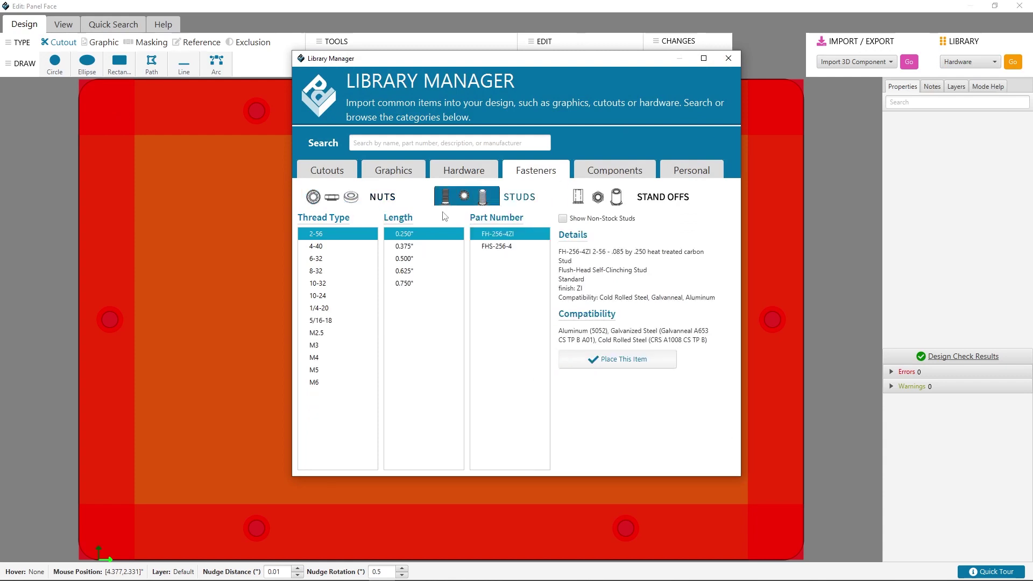
pyautogui.click(629, 358)
pyautogui.click(164, 123)
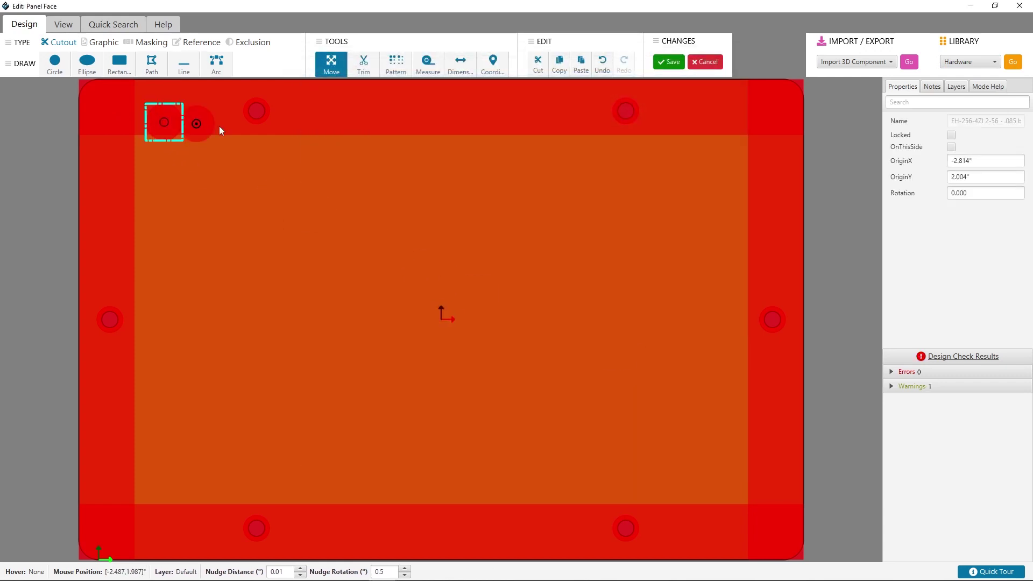